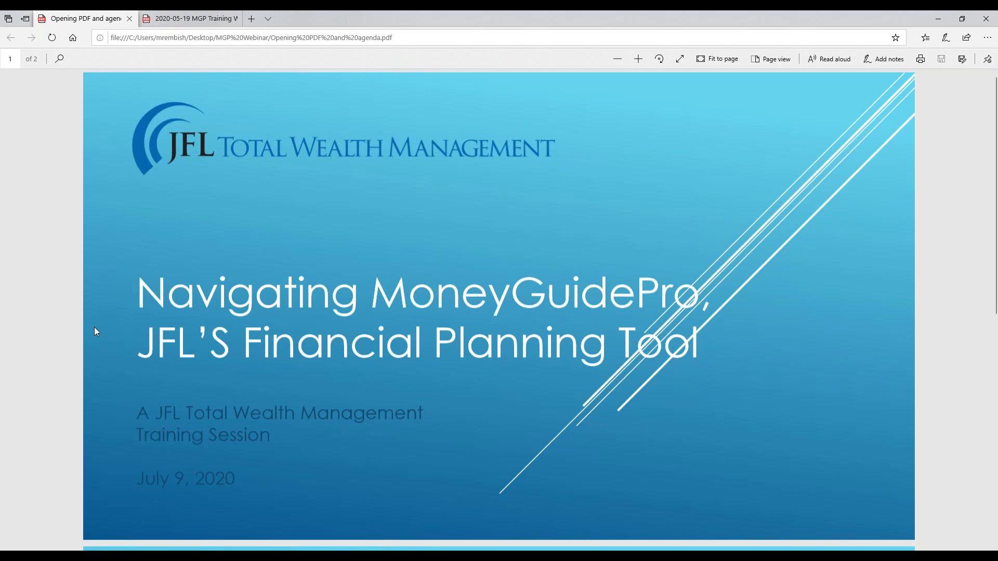
Step: Scroll the PDF to the Agenda slide, then switch to the JFL Total Wealth Management homepage
{"action": "scroll", "coordinate": [450, 368], "scroll_direction": "down", "scroll_amount": 8}
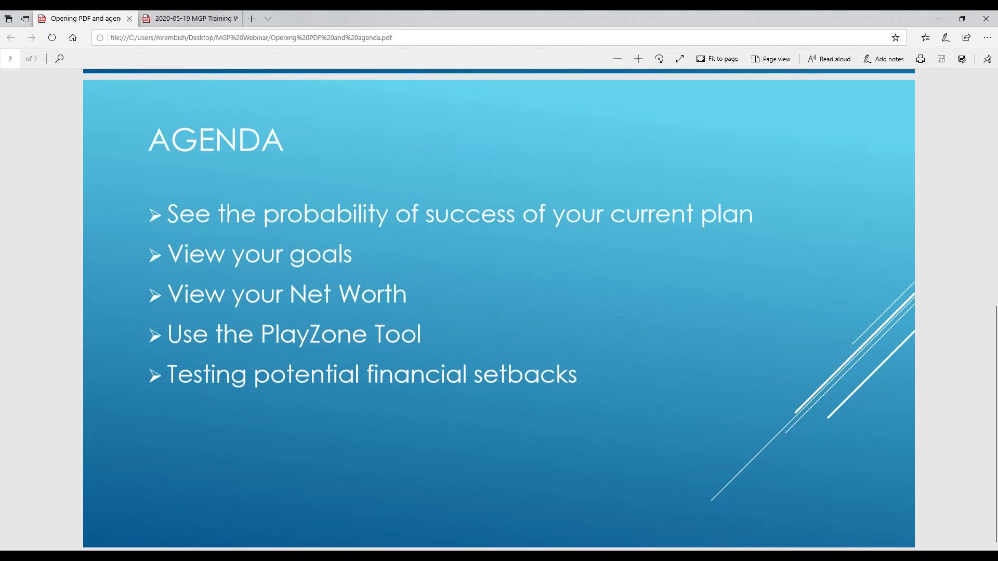
{"action": "key", "text": "alt+Tab"}
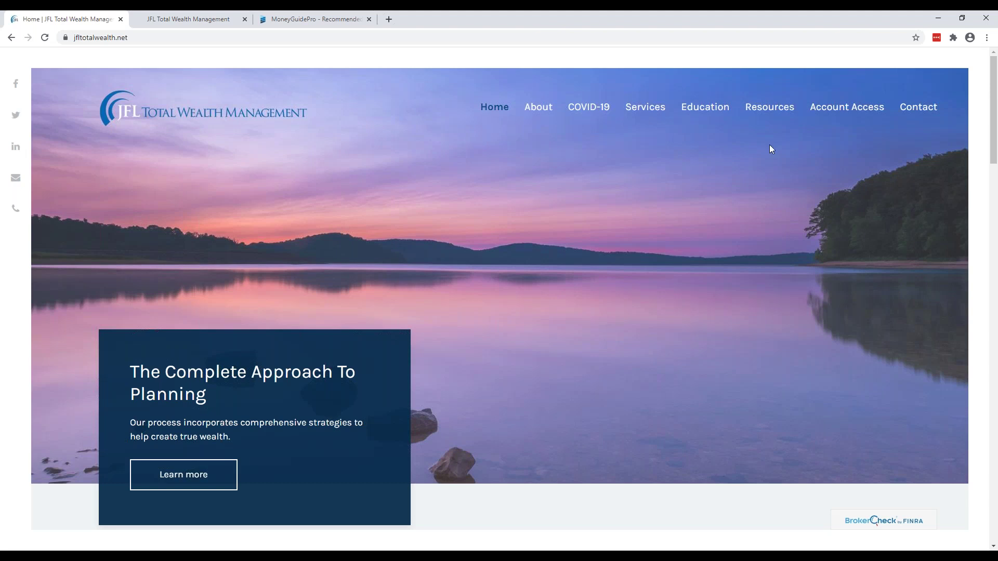
Step: Go to the JFL Account Access page and open the Orion client portal login
{"action": "left_click", "coordinate": [842, 110]}
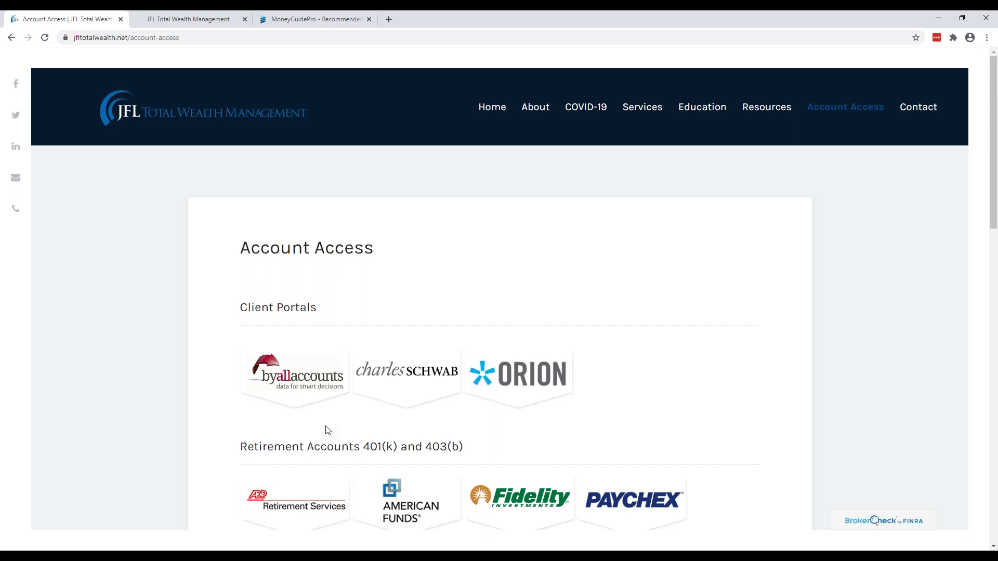
{"action": "left_click", "coordinate": [529, 390]}
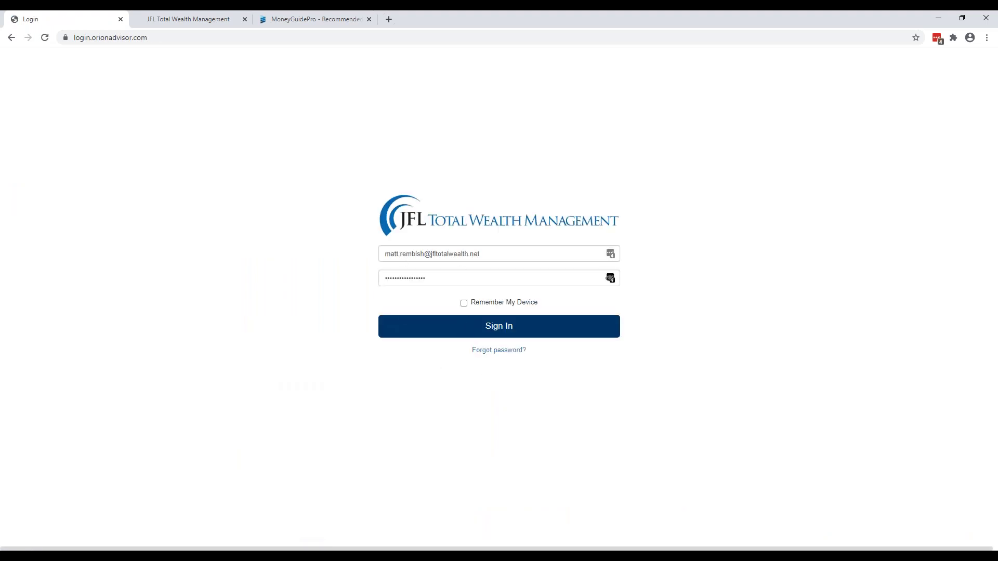
Step: Return to the Orion portfolio overview and open the Planning summary showing 88% success
{"action": "left_click", "coordinate": [187, 26]}
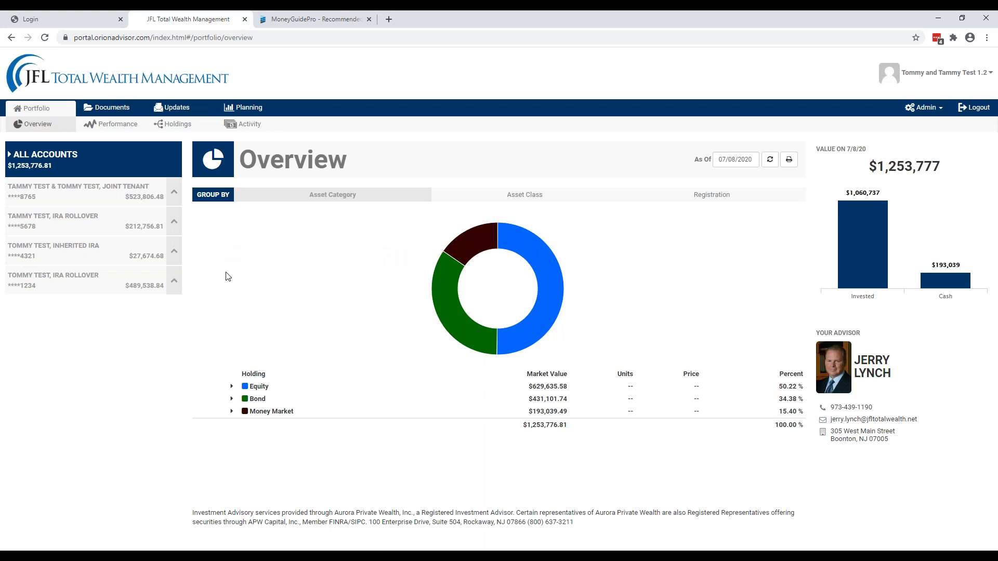
{"action": "left_click", "coordinate": [243, 111]}
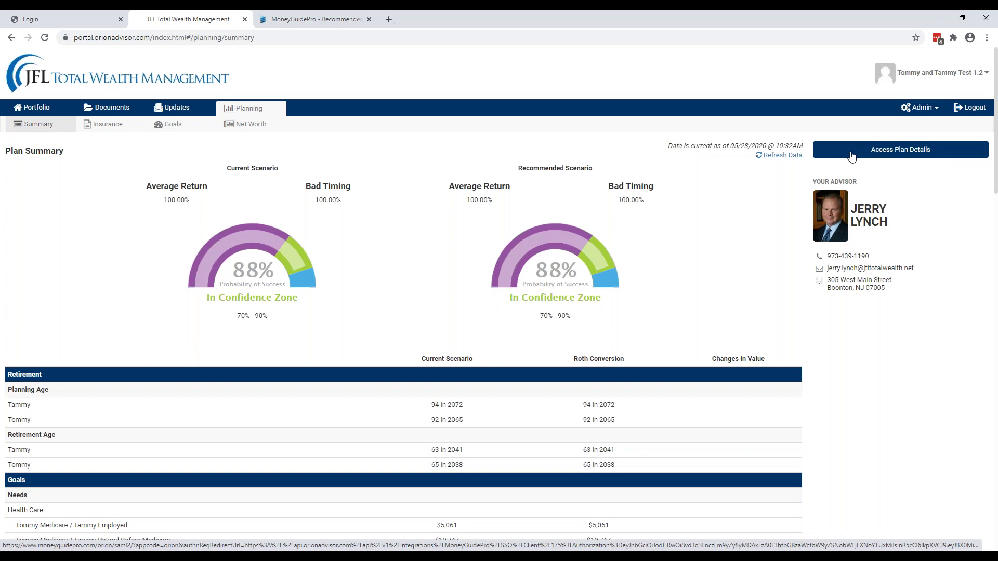
{"action": "left_click", "coordinate": [329, 21]}
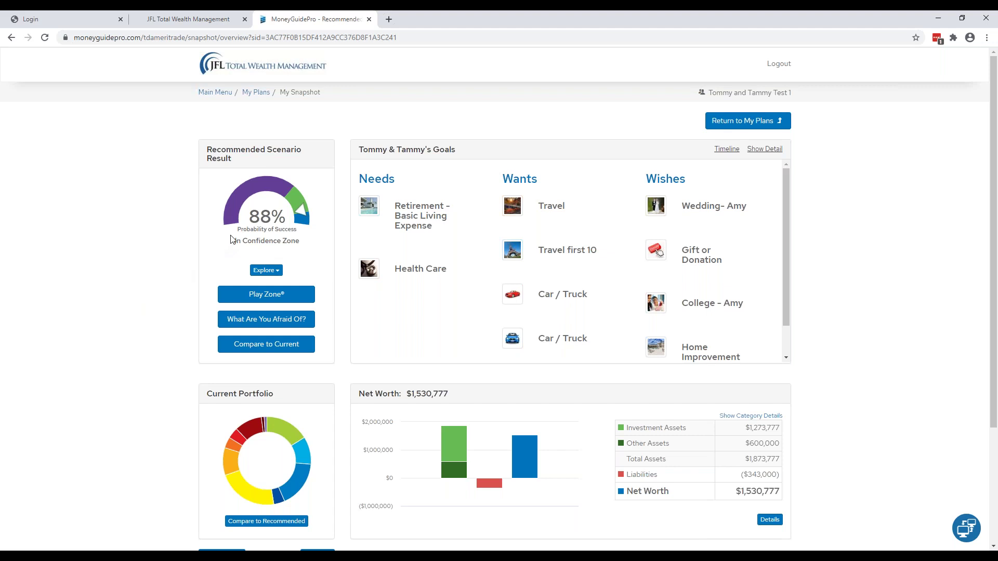
Step: Expand goal details: Health Care from $5,061, a $35,000 car every 7 years, $26,590 college
{"action": "mouse_move", "coordinate": [242, 237]}
{"action": "left_click", "coordinate": [772, 156]}
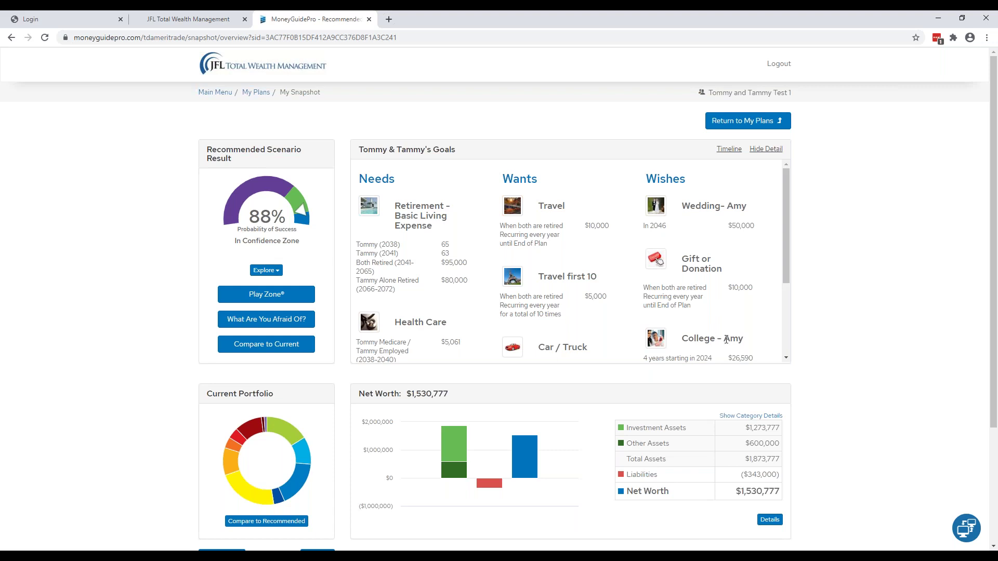
{"action": "scroll", "coordinate": [726, 340], "scroll_direction": "down", "scroll_amount": 1}
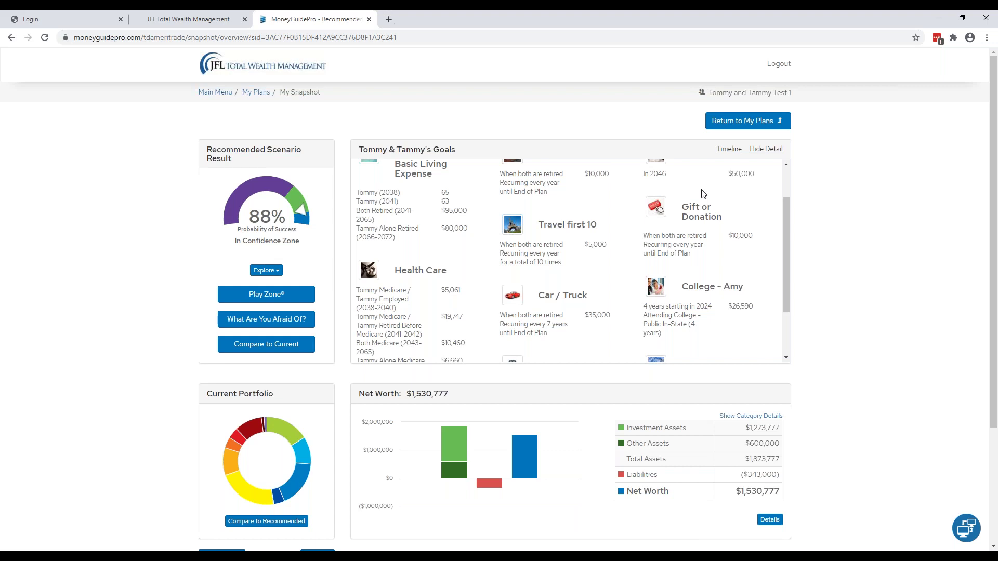
Step: Open the Goal Timeline and read each goal's years and expenses through 2070
{"action": "left_click", "coordinate": [730, 151]}
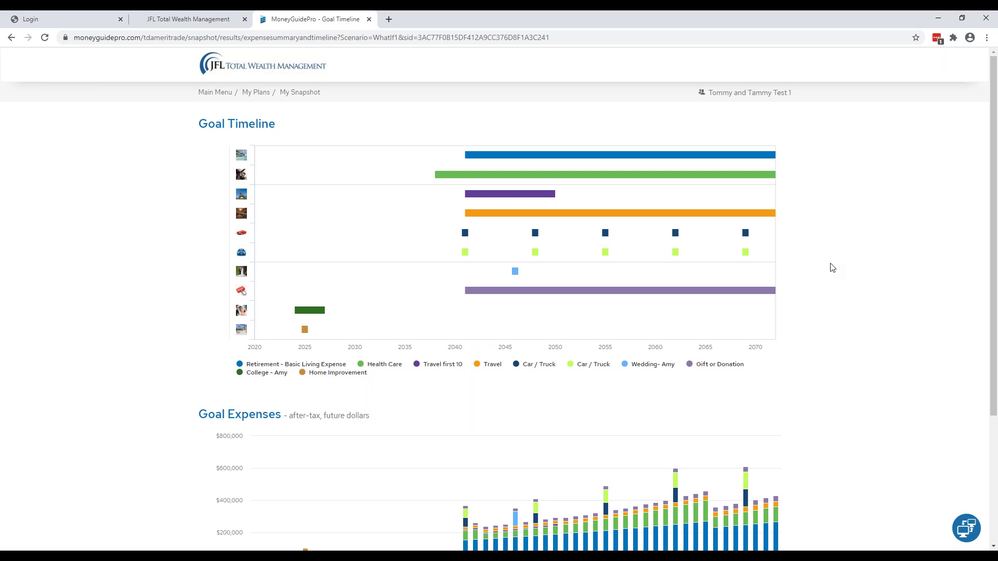
{"action": "mouse_move", "coordinate": [728, 164]}
{"action": "mouse_move", "coordinate": [315, 315]}
{"action": "scroll", "coordinate": [528, 388], "scroll_direction": "down", "scroll_amount": 1}
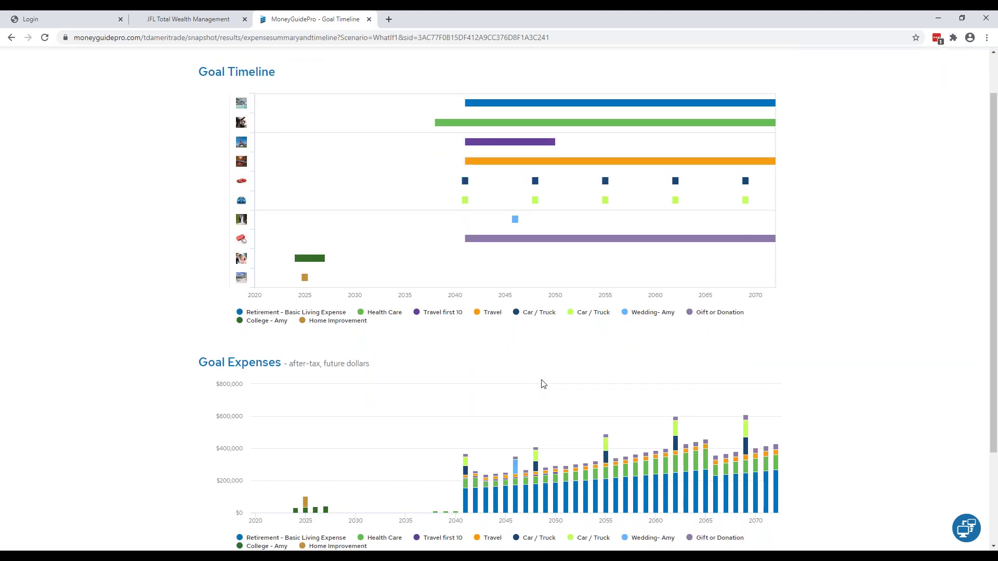
{"action": "scroll", "coordinate": [542, 384], "scroll_direction": "down", "scroll_amount": 2}
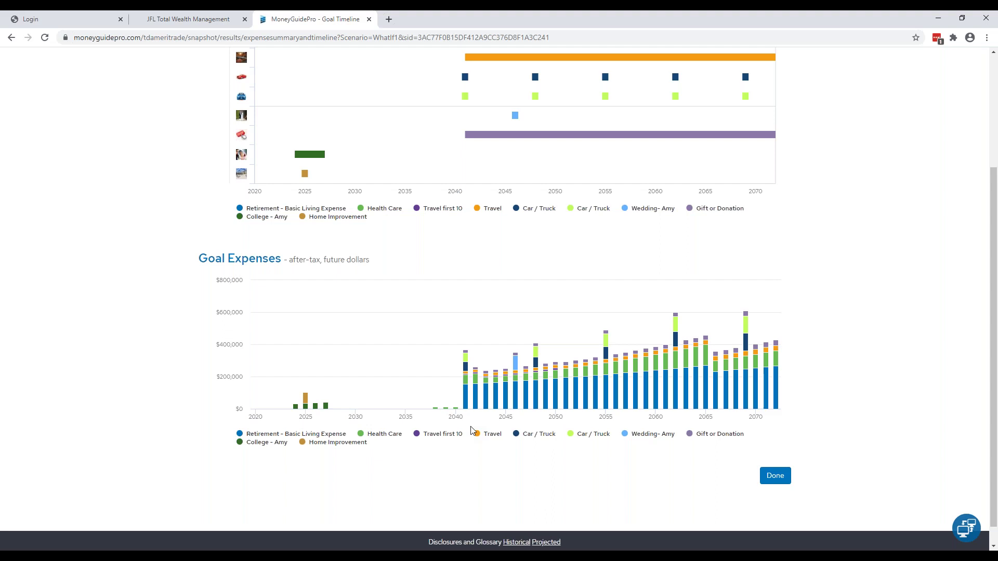
Step: Read the 2041 Goal Expenses amounts on the Goal Timeline chart
{"action": "mouse_move", "coordinate": [468, 413]}
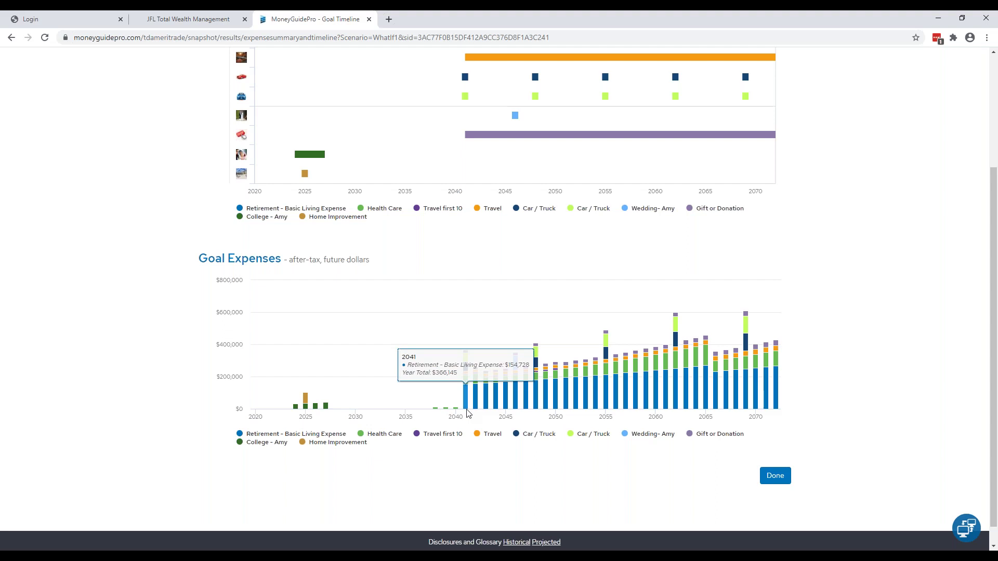
{"action": "mouse_move", "coordinate": [469, 385]}
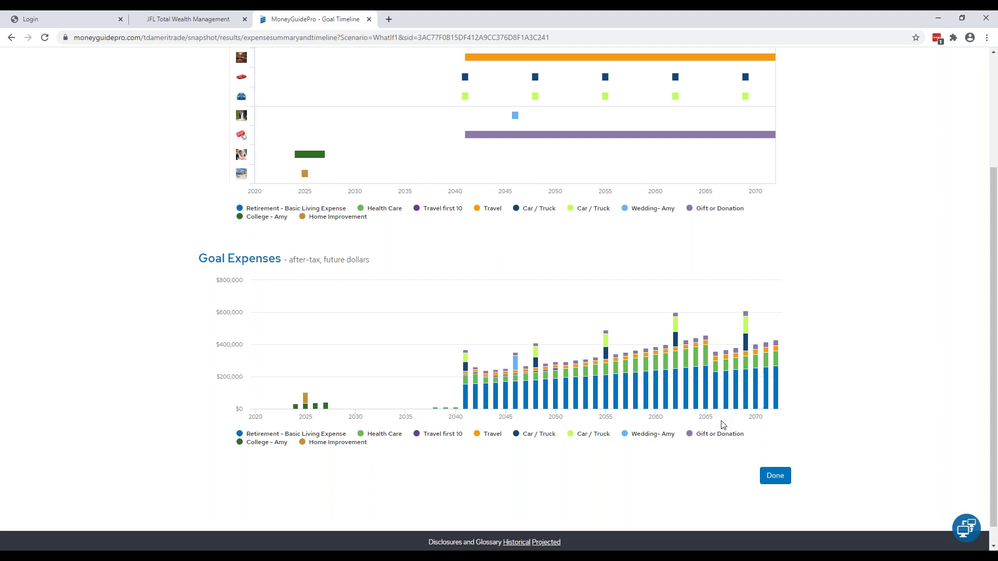
Step: Finish the timeline review, returning to My Snapshot, and open the Play Zone scenario page
{"action": "left_click", "coordinate": [782, 482]}
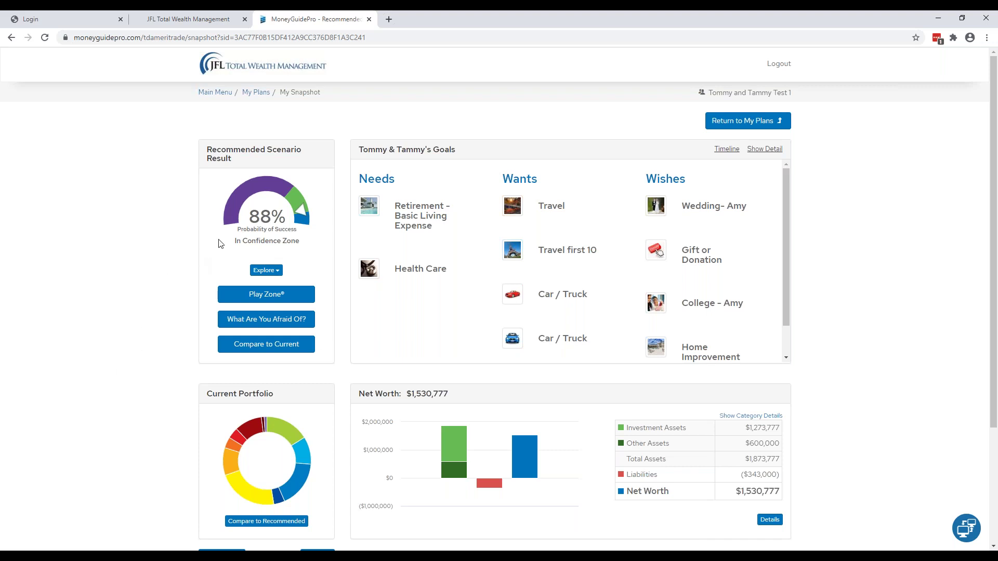
{"action": "left_click", "coordinate": [239, 302]}
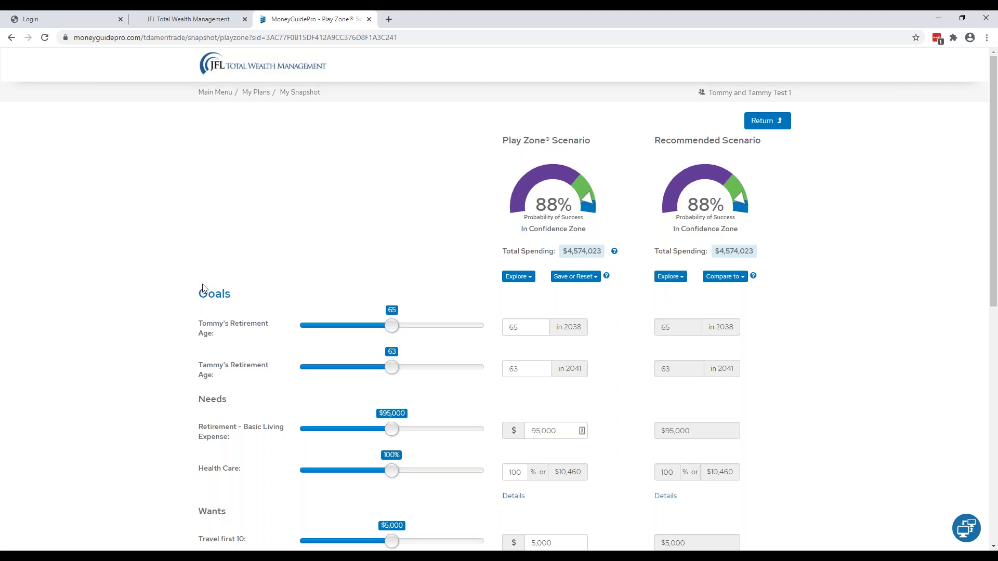
Step: Lower the first client's retirement age slider from 65 to 63
{"action": "scroll", "coordinate": [222, 368], "scroll_direction": "down", "scroll_amount": 1}
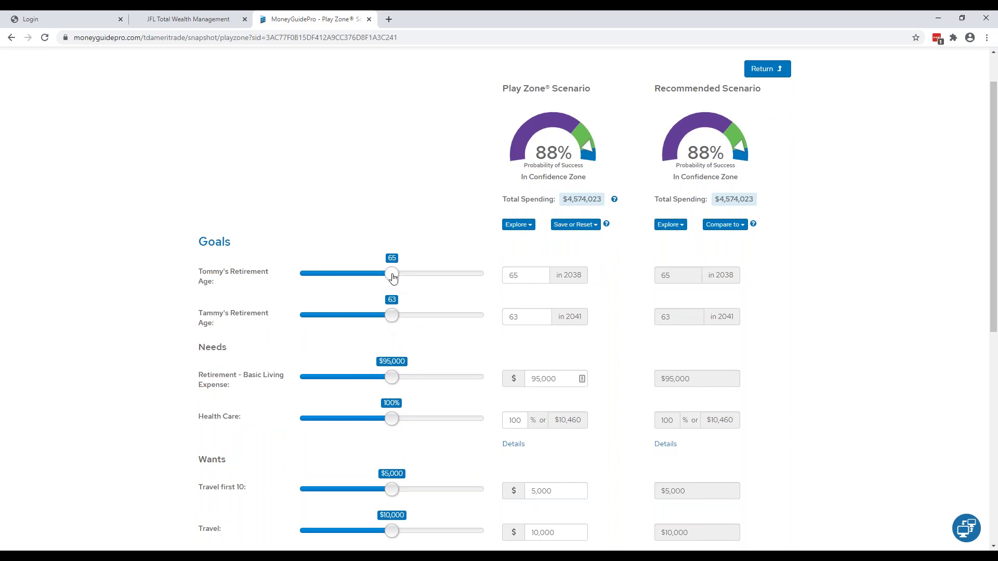
{"action": "left_click_drag", "start_coordinate": [392, 277], "coordinate": [357, 275]}
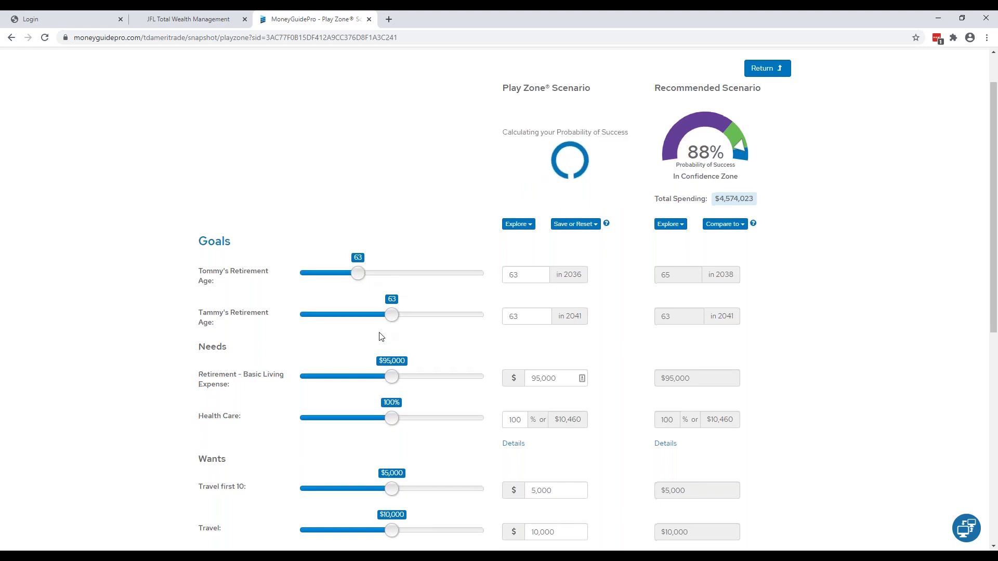
Step: Raise both Car / Truck goals to $45,000, dropping success to 85%
{"action": "scroll", "coordinate": [371, 335], "scroll_direction": "down", "scroll_amount": 1}
{"action": "scroll", "coordinate": [370, 336], "scroll_direction": "down", "scroll_amount": 1}
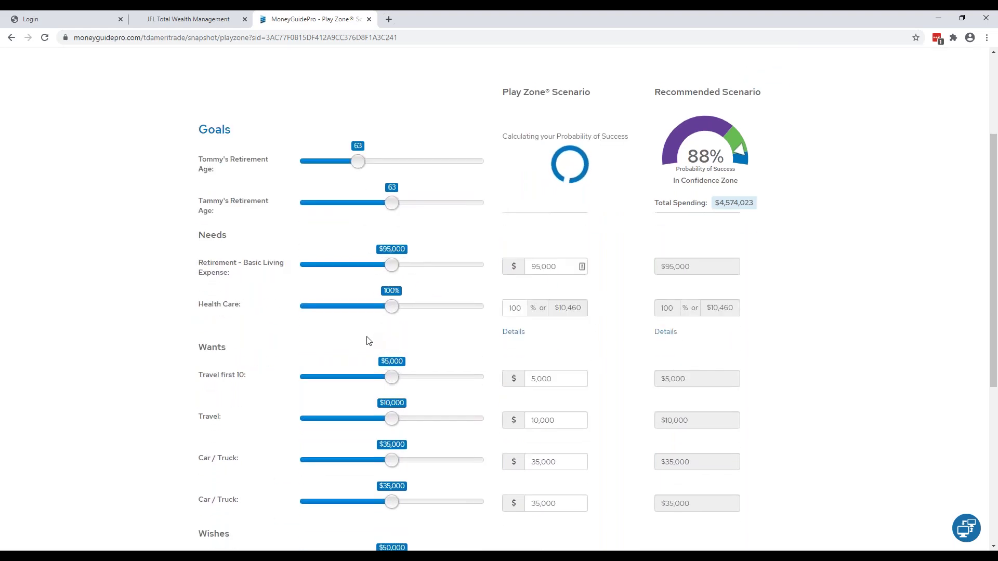
{"action": "scroll", "coordinate": [368, 345], "scroll_direction": "down", "scroll_amount": 1}
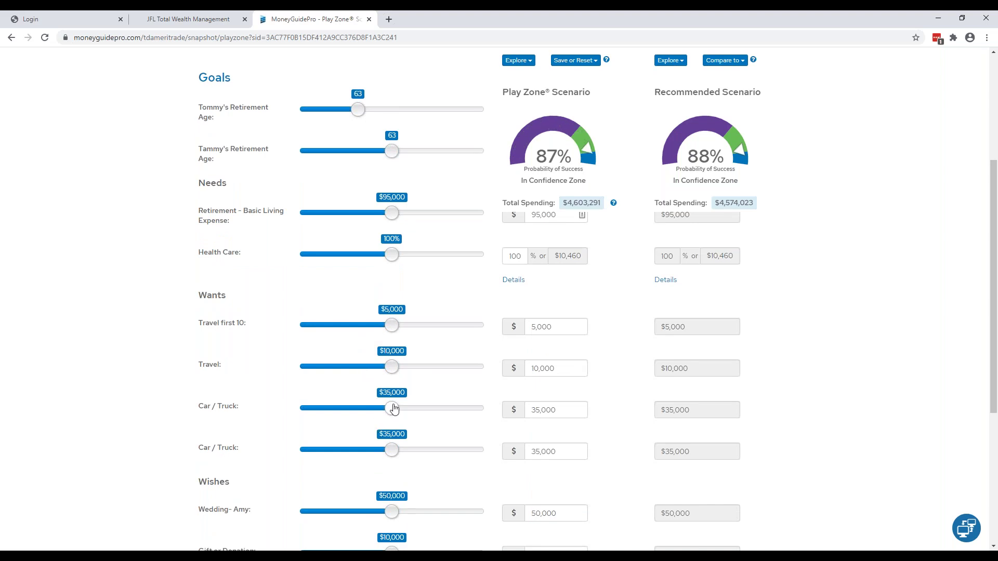
{"action": "left_click_drag", "start_coordinate": [396, 410], "coordinate": [422, 424]}
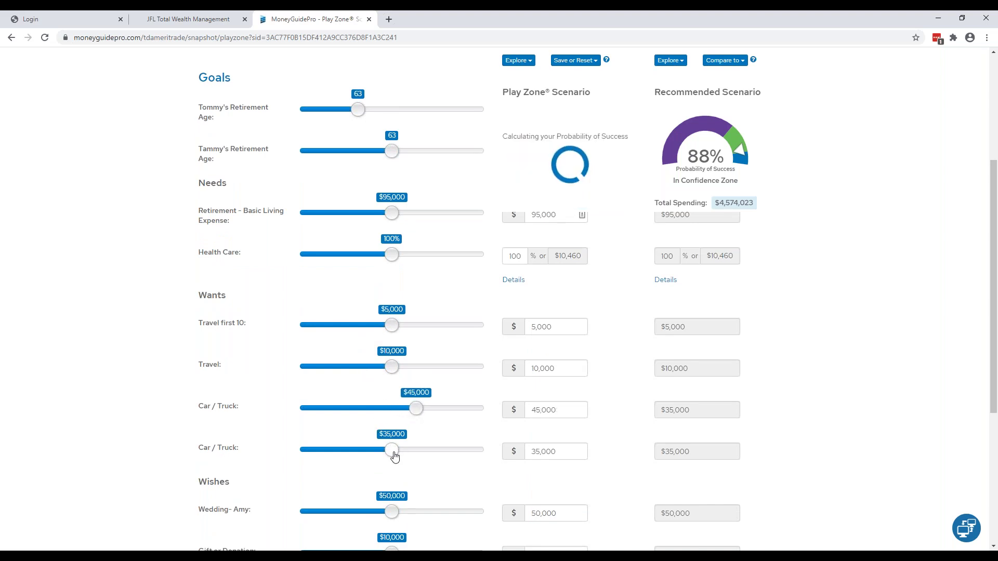
{"action": "left_click_drag", "start_coordinate": [395, 457], "coordinate": [417, 461]}
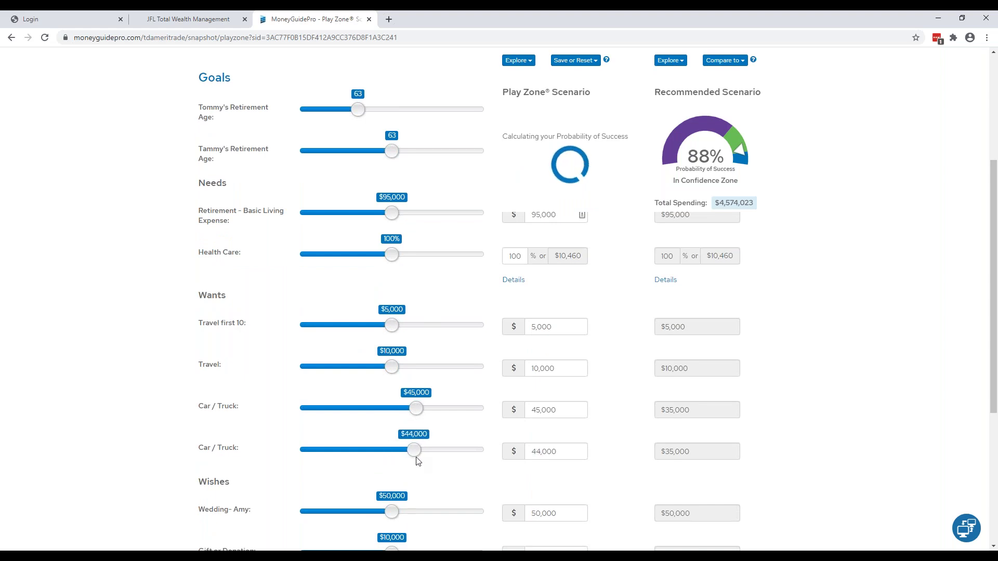
{"action": "left_click", "coordinate": [414, 450]}
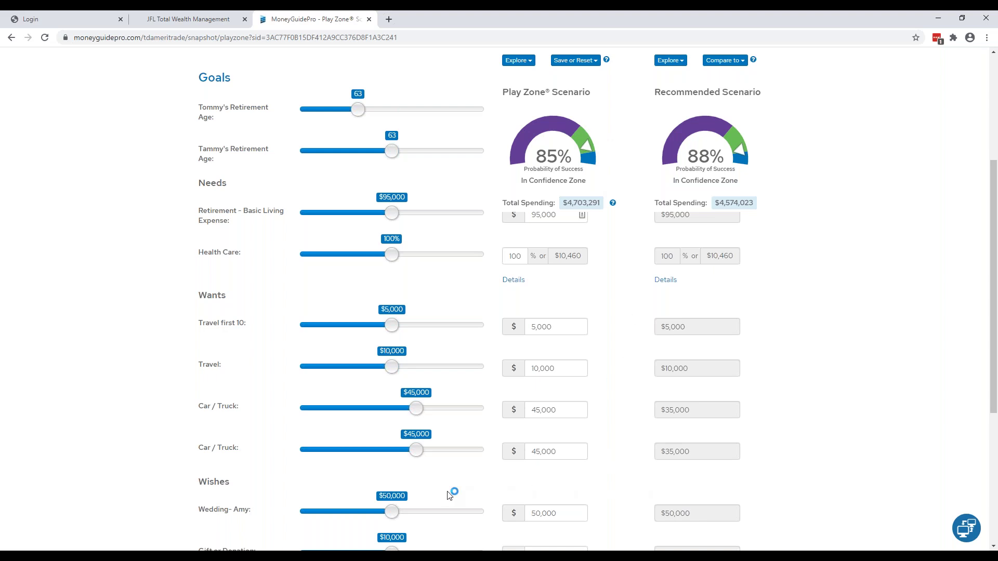
{"action": "scroll", "coordinate": [449, 497], "scroll_direction": "down", "scroll_amount": 1}
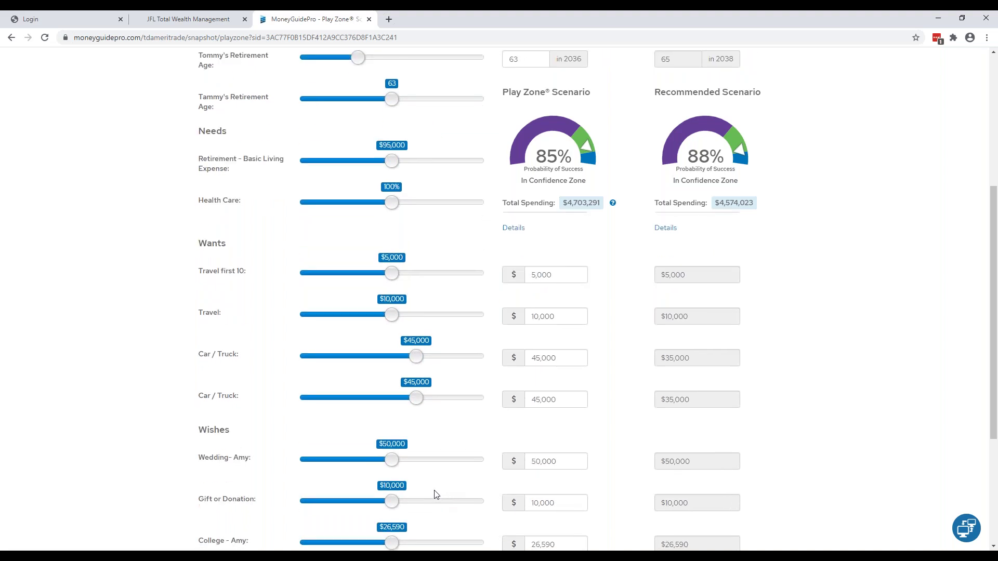
{"action": "scroll", "coordinate": [436, 494], "scroll_direction": "down", "scroll_amount": 1}
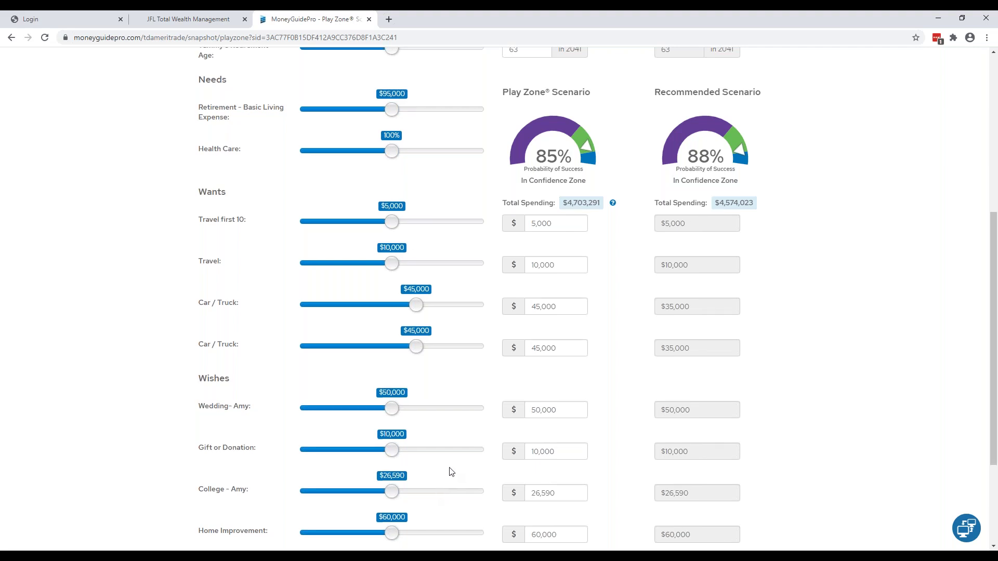
{"action": "scroll", "coordinate": [449, 470], "scroll_direction": "up", "scroll_amount": 5}
{"action": "scroll", "coordinate": [451, 472], "scroll_direction": "up", "scroll_amount": 2}
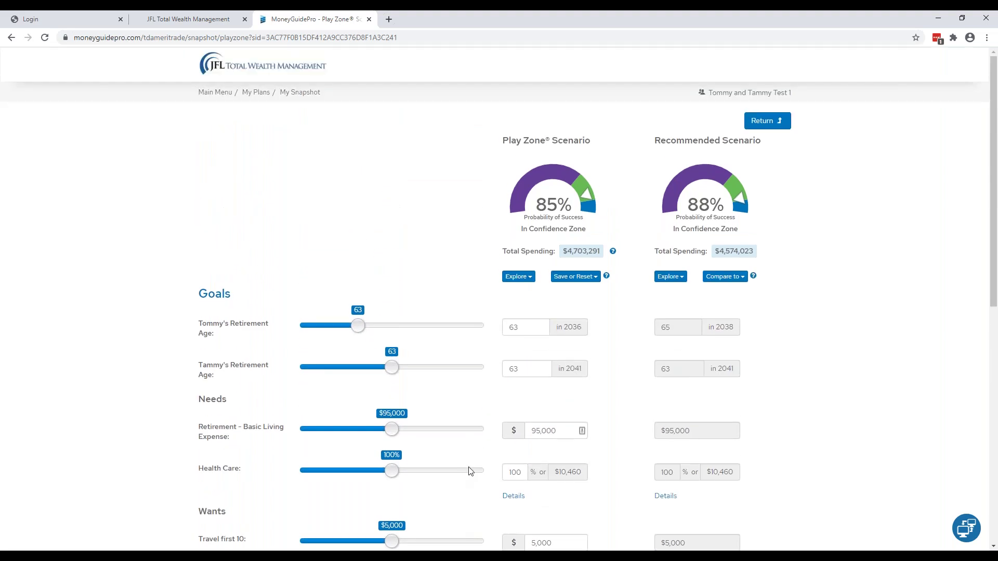
Step: Save the 85% Play Zone scenario as the Client Favorite
{"action": "left_click", "coordinate": [586, 283]}
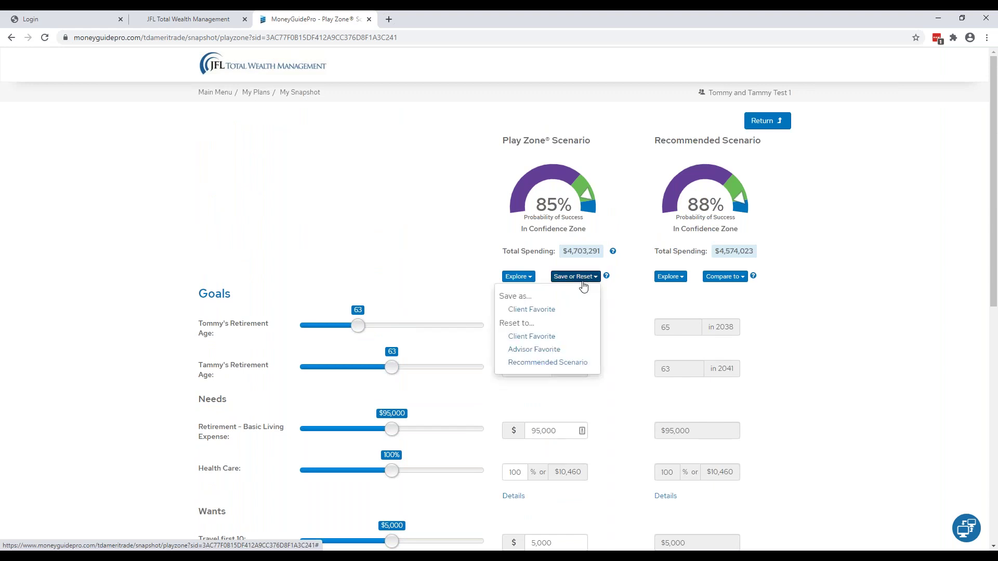
{"action": "left_click", "coordinate": [551, 311]}
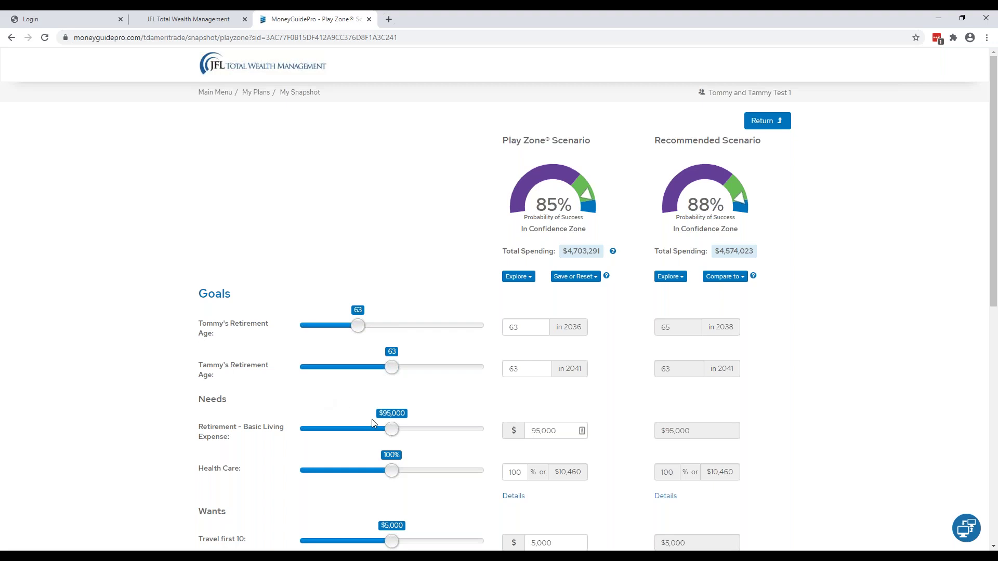
Step: Leave the Play Zone for the plan snapshot and bring up the feared-risk stress tests
{"action": "left_click", "coordinate": [776, 123]}
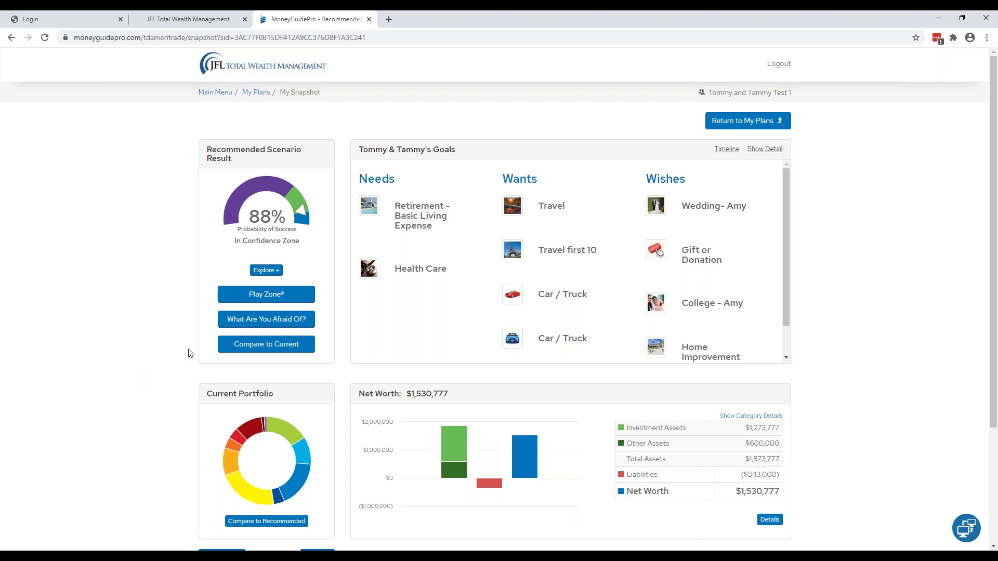
{"action": "left_click", "coordinate": [231, 319]}
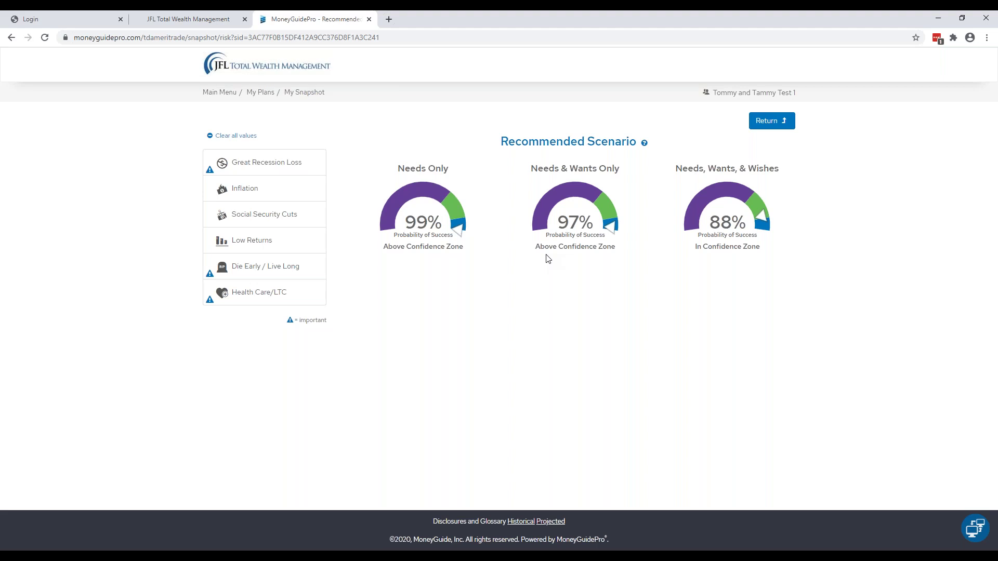
Step: Apply a 21% Great Recession Loss, dropping success to 98%, 91% and 78%
{"action": "mouse_move", "coordinate": [749, 253]}
{"action": "left_click", "coordinate": [311, 166]}
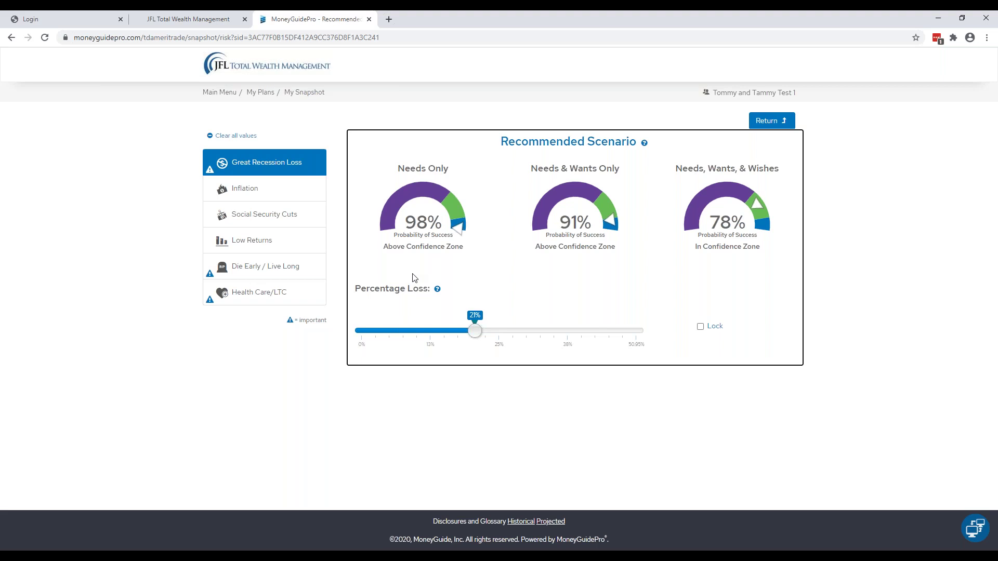
{"action": "mouse_move", "coordinate": [452, 205]}
{"action": "mouse_move", "coordinate": [708, 251]}
{"action": "left_click", "coordinate": [471, 337]}
Step: Lock the recession loss and add a 10% Social Security cut (98%, 89%, 74%)
{"action": "left_click", "coordinate": [700, 327]}
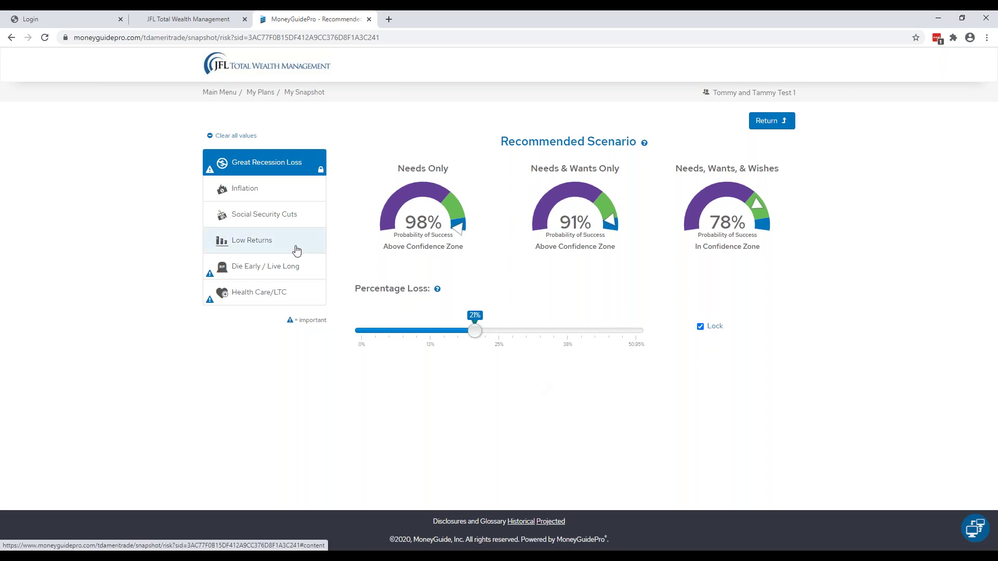
{"action": "left_click", "coordinate": [298, 224]}
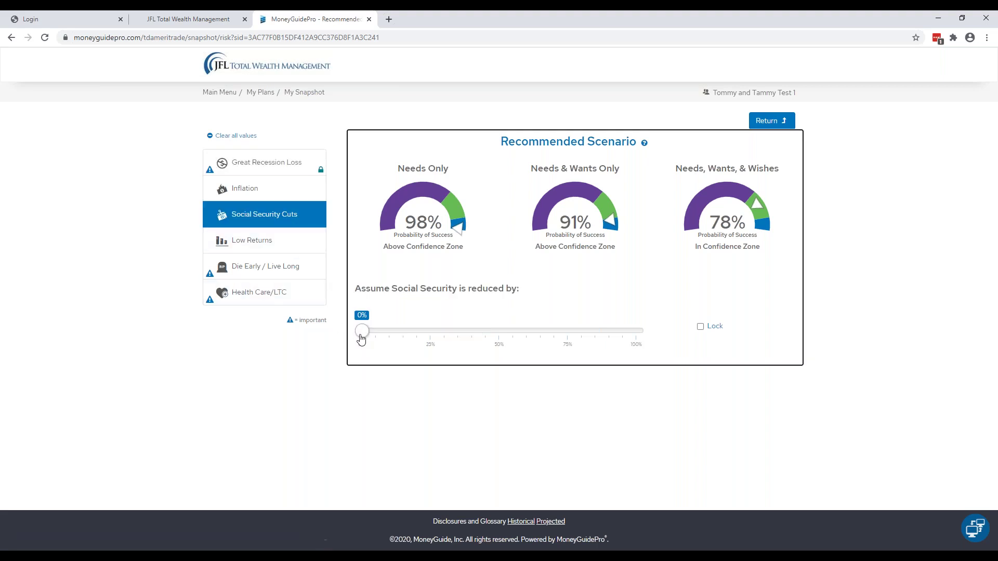
{"action": "left_click_drag", "start_coordinate": [358, 341], "coordinate": [389, 333]}
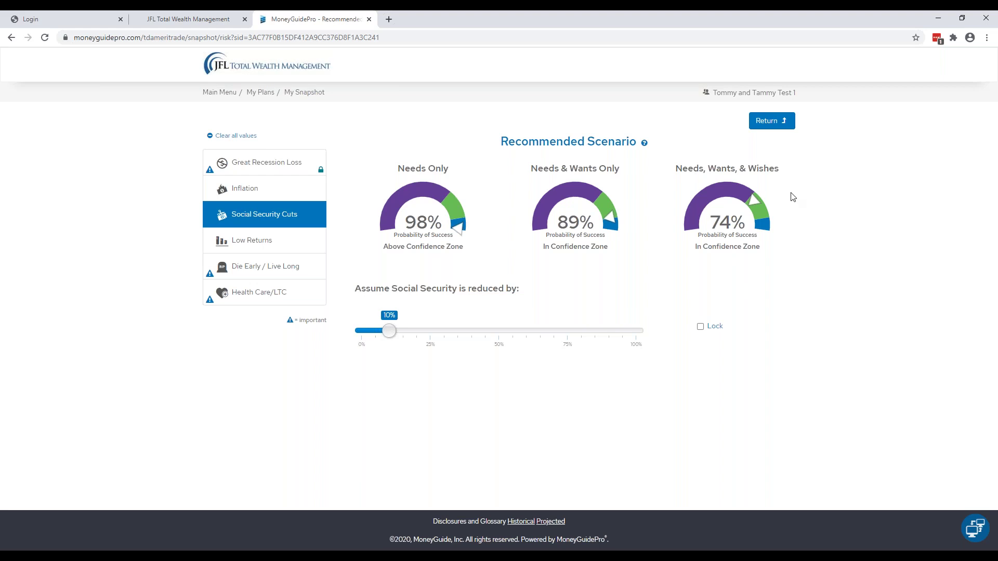
Step: Go back to My Snapshot and view net worth Detail by Account
{"action": "left_click", "coordinate": [771, 123]}
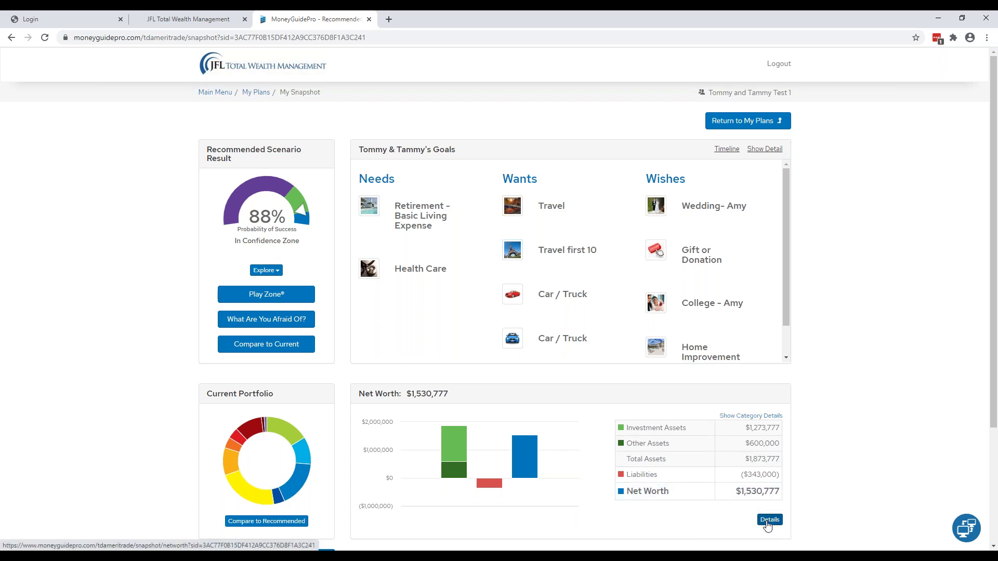
{"action": "left_click", "coordinate": [768, 521]}
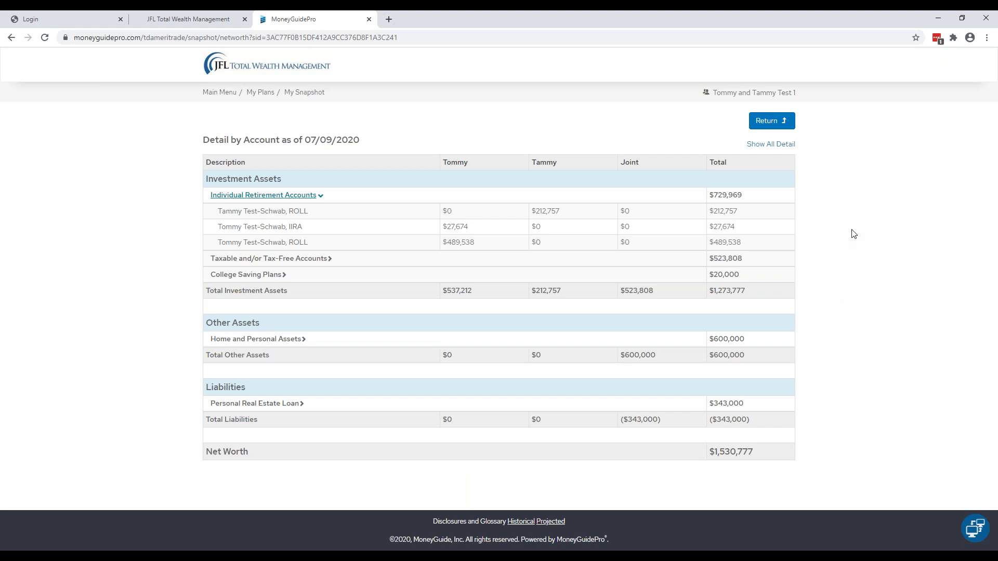
Step: Back on the snapshot, read the Current Portfolio allocation: 22% Large Cap Value, 17% Intermediate Bonds, 16% cash
{"action": "left_click", "coordinate": [776, 121]}
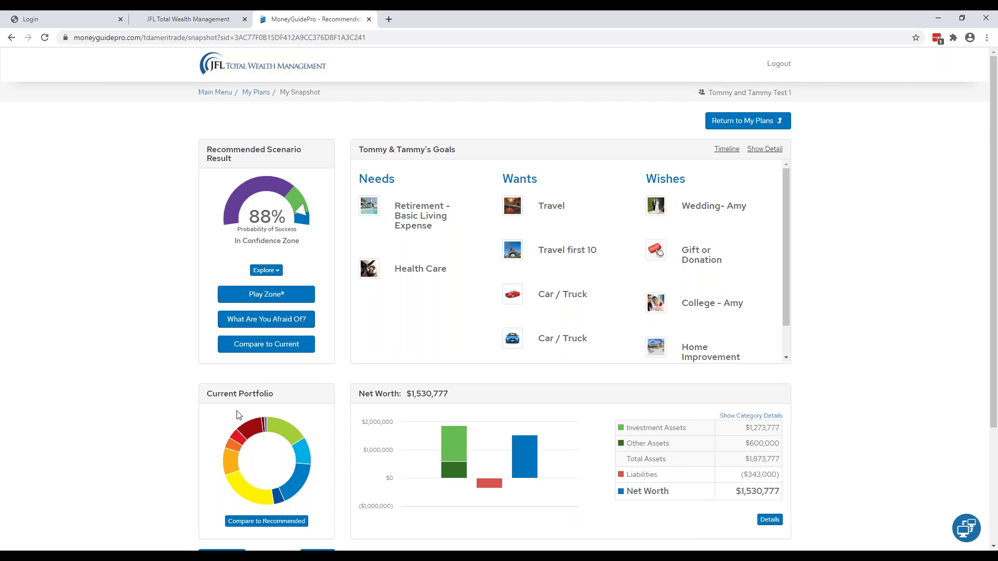
{"action": "mouse_move", "coordinate": [275, 425]}
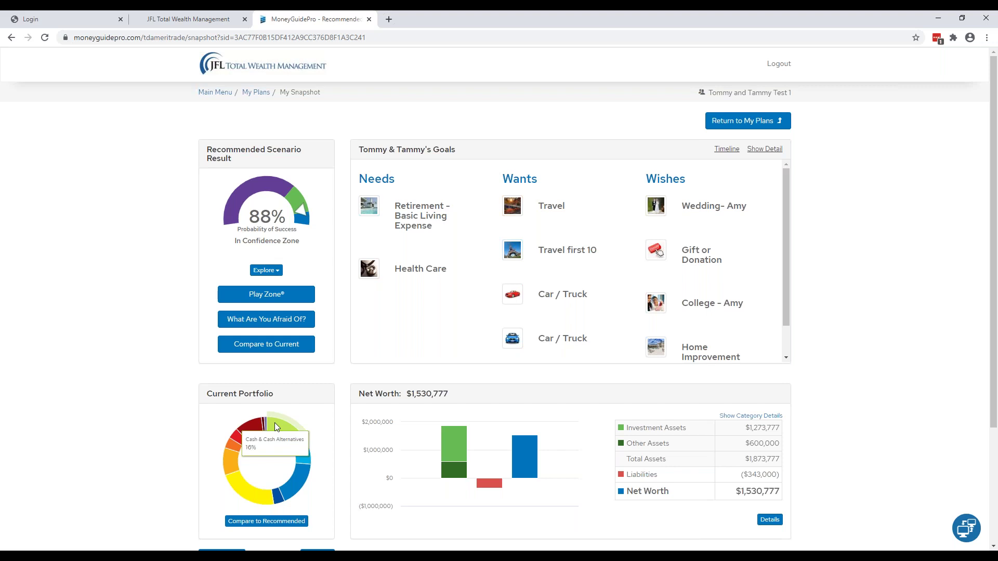
{"action": "mouse_move", "coordinate": [309, 461]}
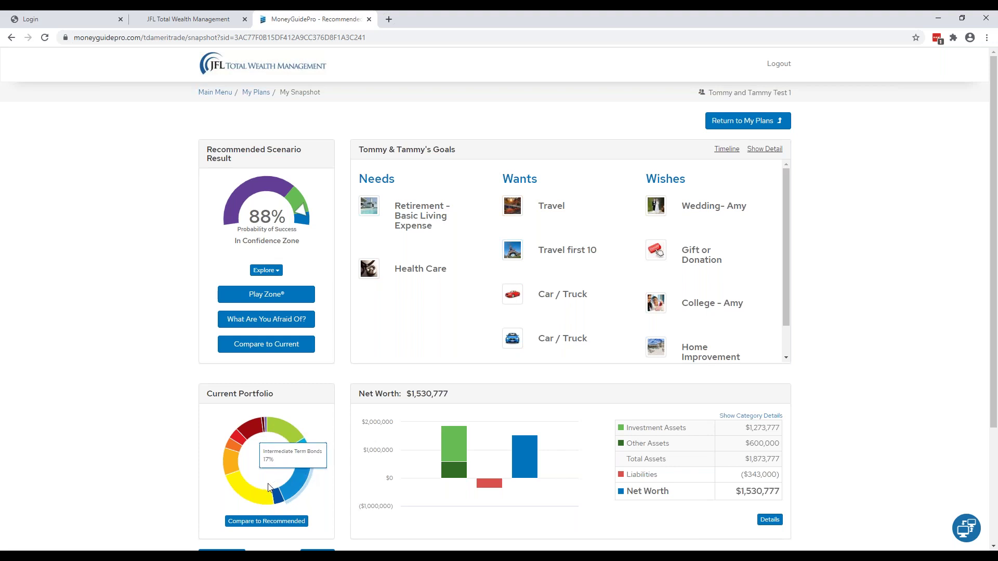
{"action": "mouse_move", "coordinate": [256, 493]}
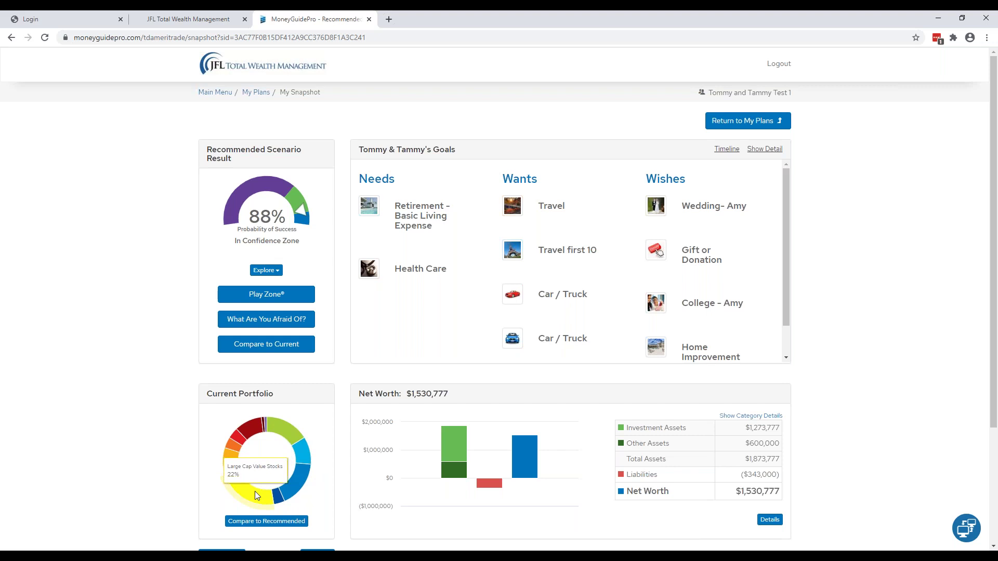
{"action": "mouse_move", "coordinate": [235, 470]}
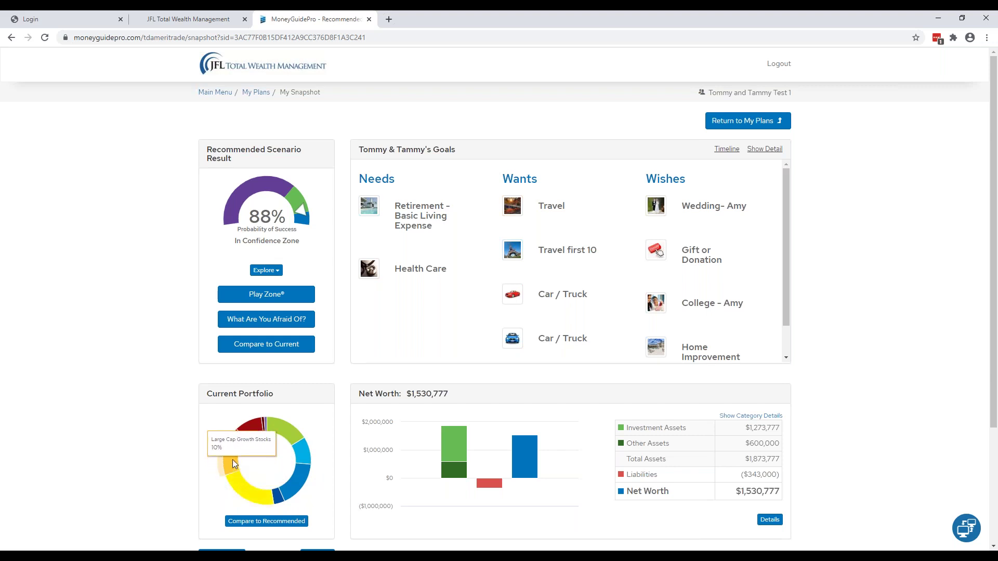
{"action": "mouse_move", "coordinate": [251, 437]}
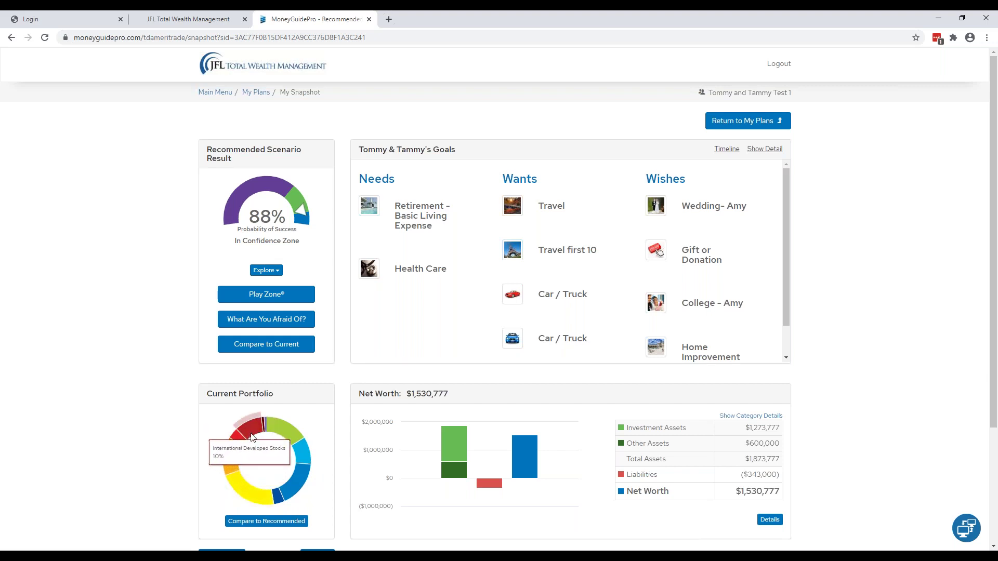